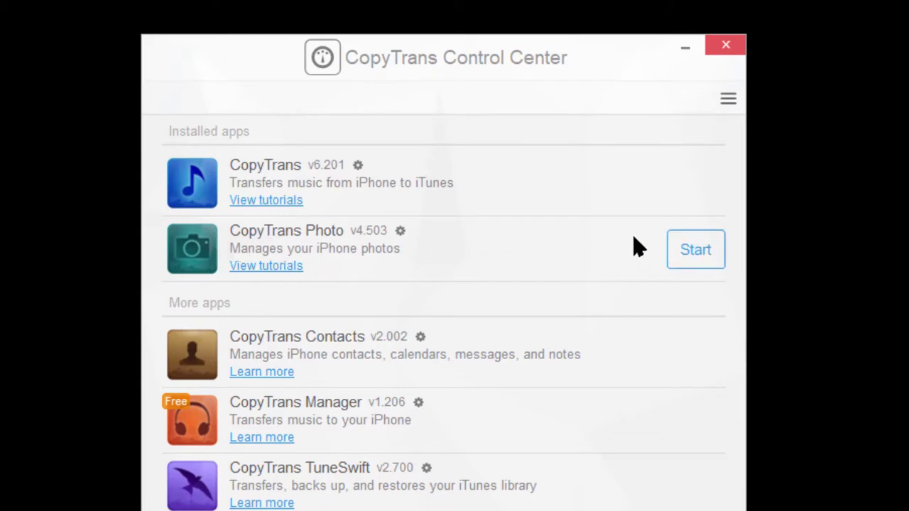
# Step: Start CopyTrans Photo and create a new album named My PC Pics under the iPhone's Photo Library
pyautogui.click(702, 254)
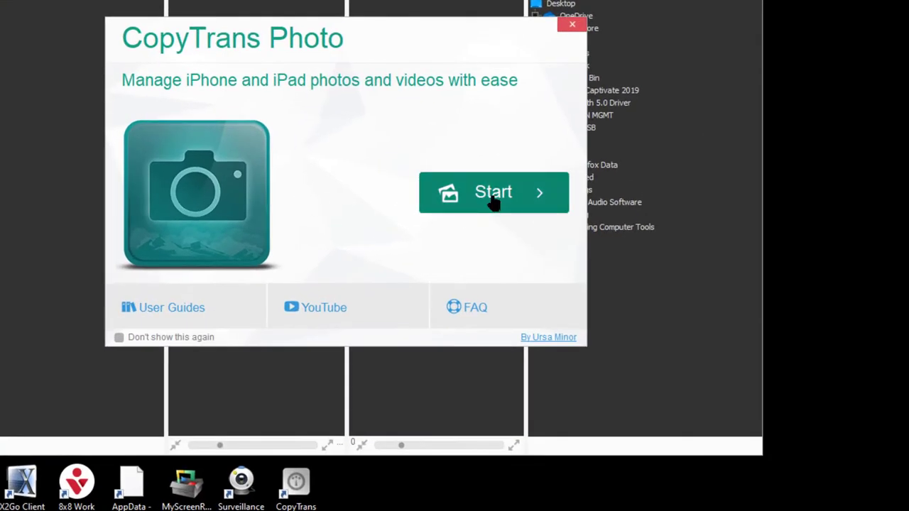
pyautogui.click(494, 204)
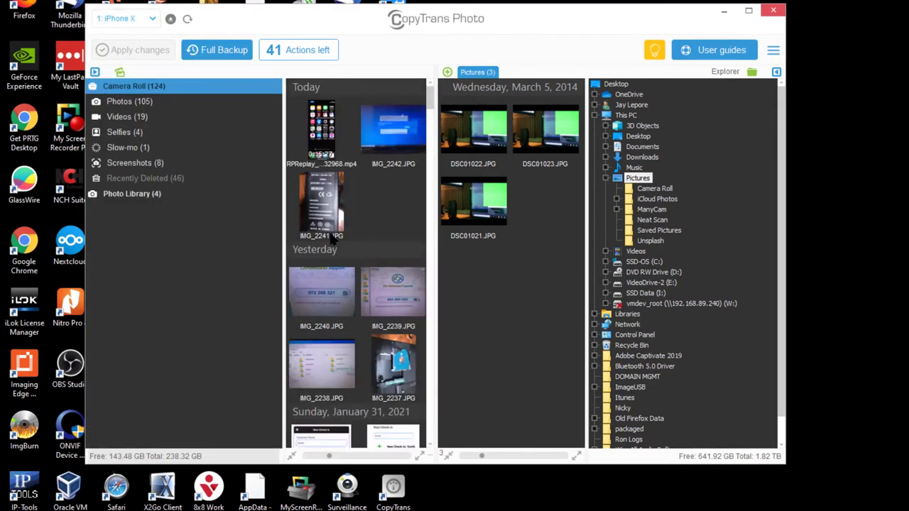
pyautogui.rightClick(132, 196)
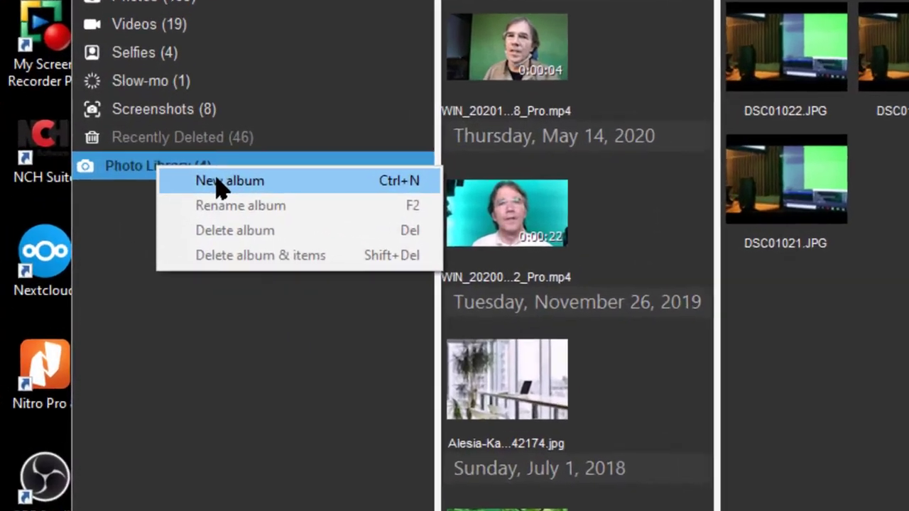
pyautogui.click(218, 181)
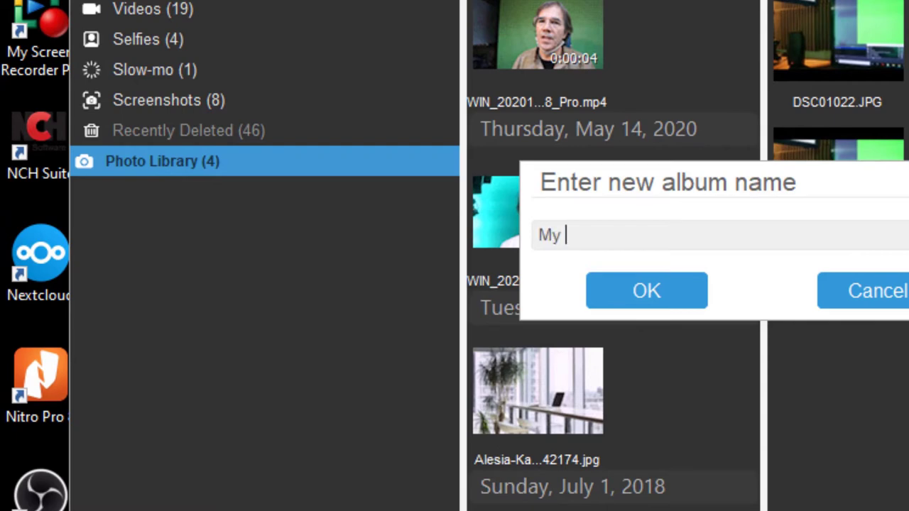
pyautogui.write('My PC Pics')
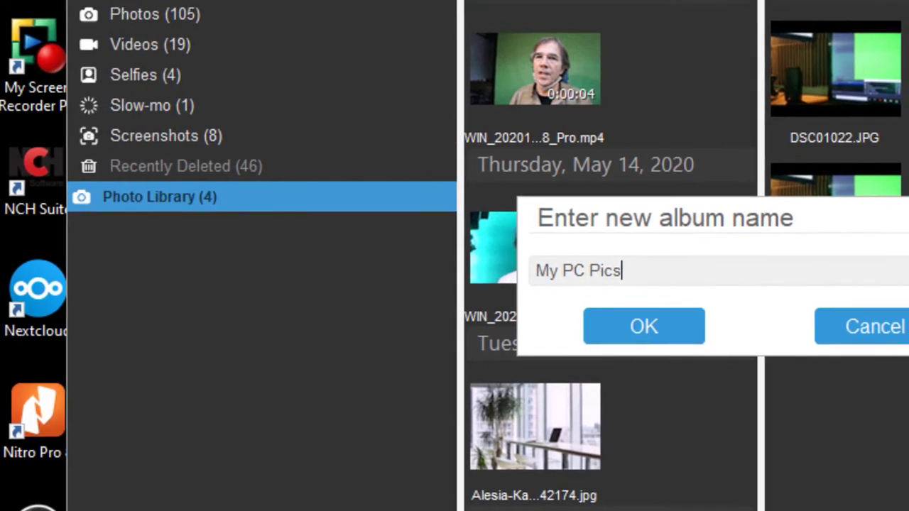
pyautogui.press('Return')
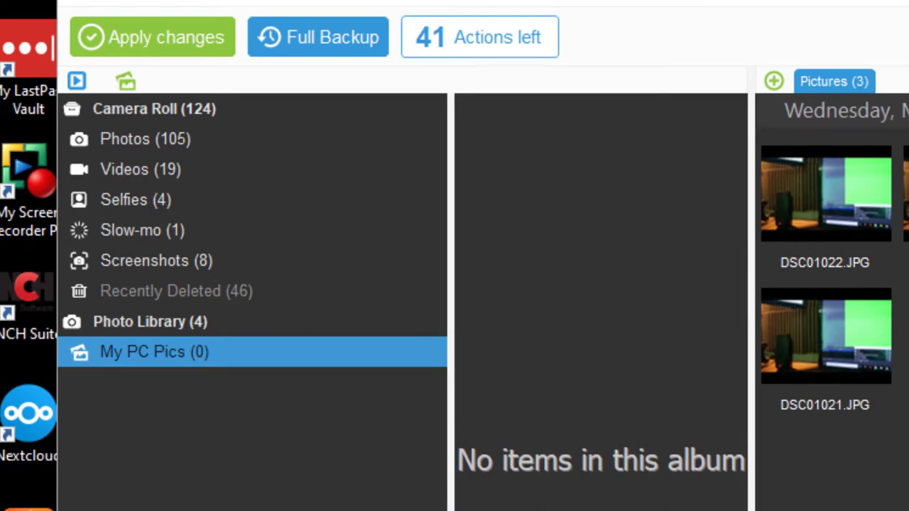
# Step: Browse the subfolders of the PC's Pictures folder and open the Unsplash folder
pyautogui.click(808, 319)
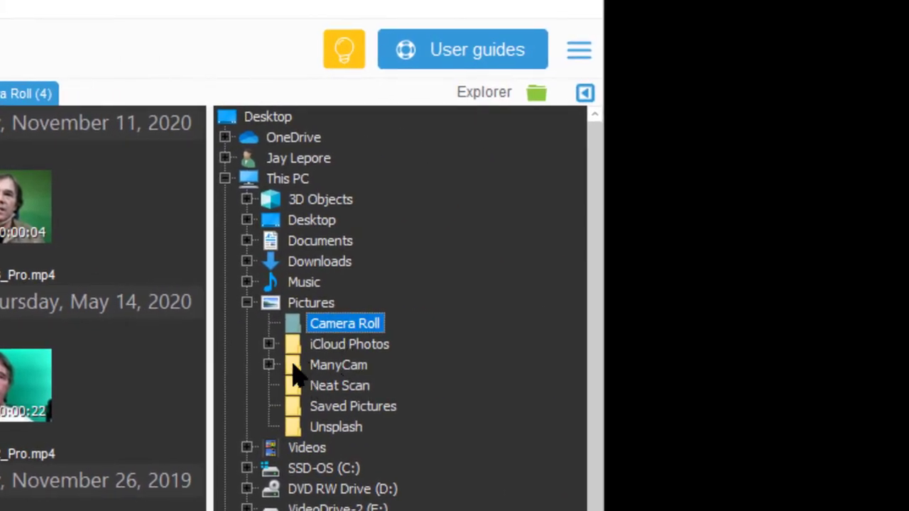
pyautogui.click(269, 365)
pyautogui.click(339, 387)
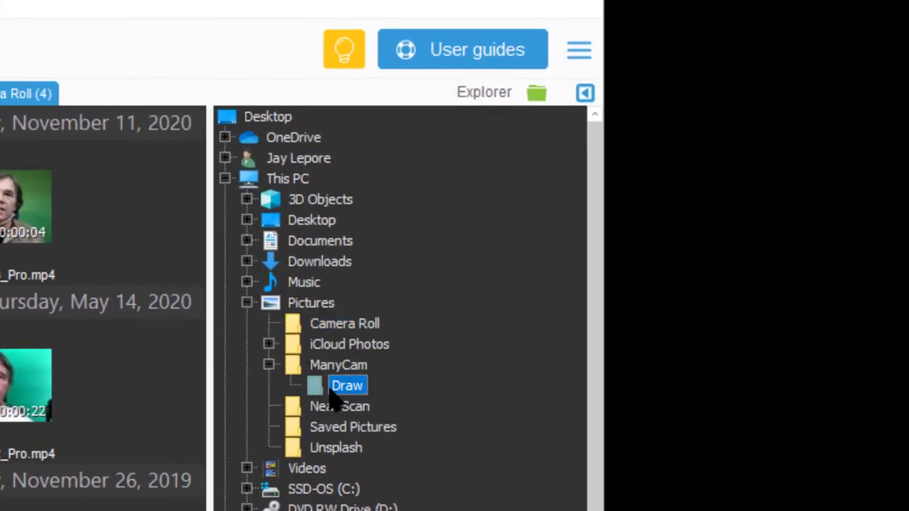
pyautogui.click(325, 410)
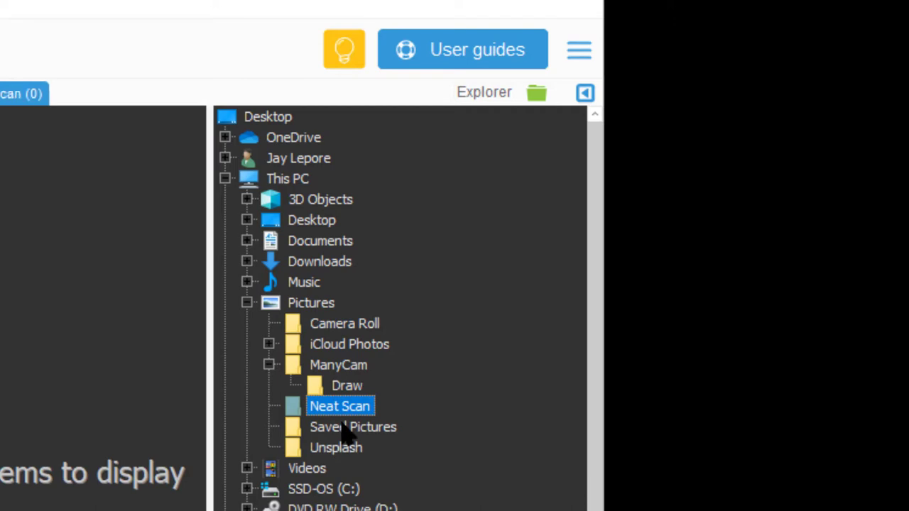
pyautogui.click(347, 427)
pyautogui.click(341, 448)
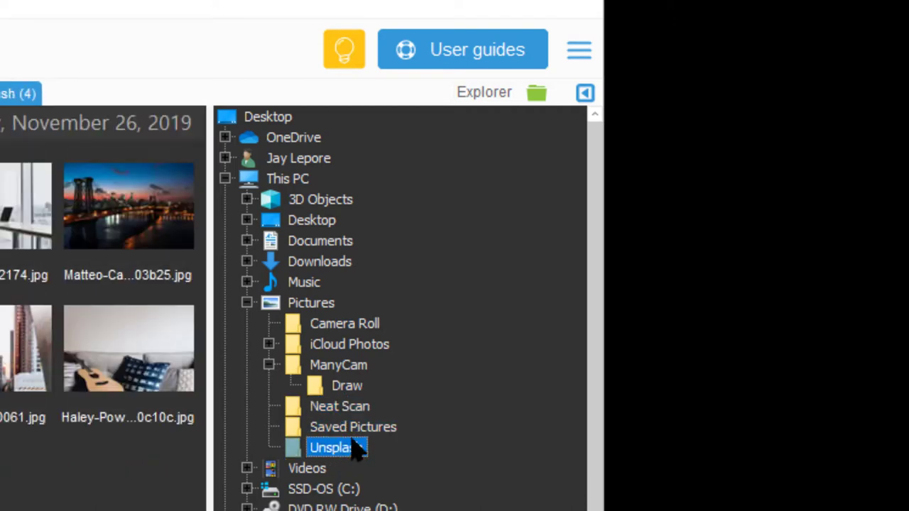
# Step: Copy all four Unsplash photos into the My PC Pics album and apply the changes to the iPhone
pyautogui.moveTo(173, 470); pyautogui.dragTo(1, 135)
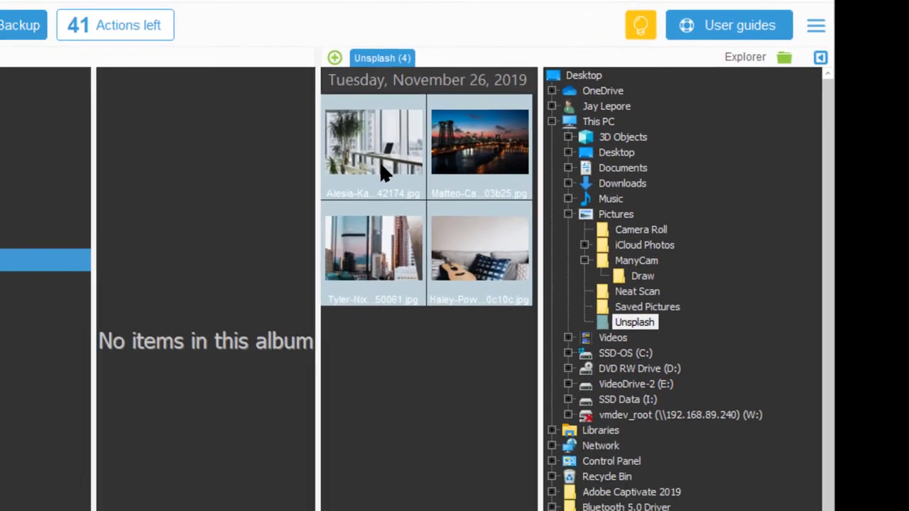
pyautogui.moveTo(10, 231); pyautogui.dragTo(84, 222)
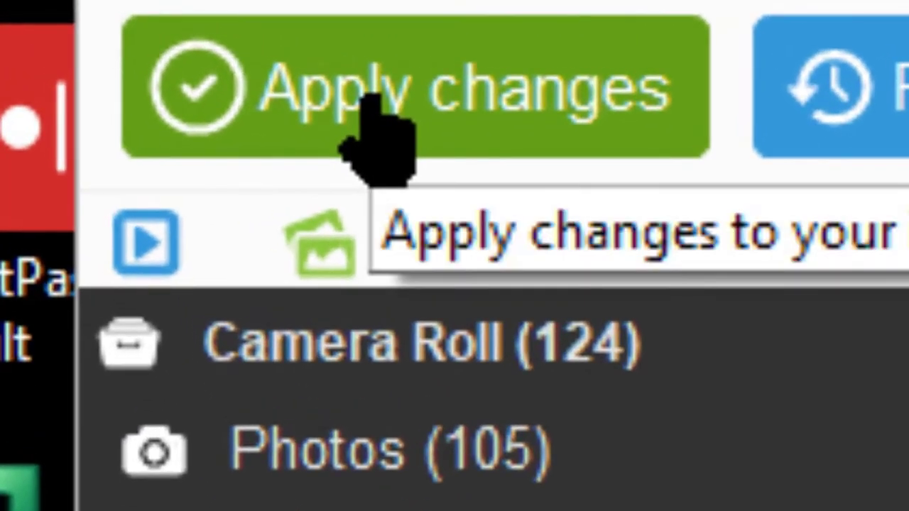
pyautogui.click(371, 100)
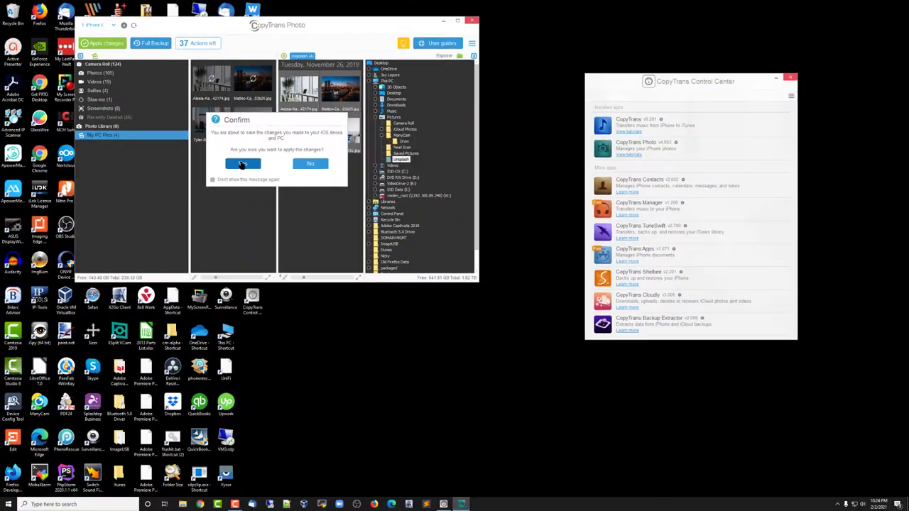
pyautogui.click(242, 165)
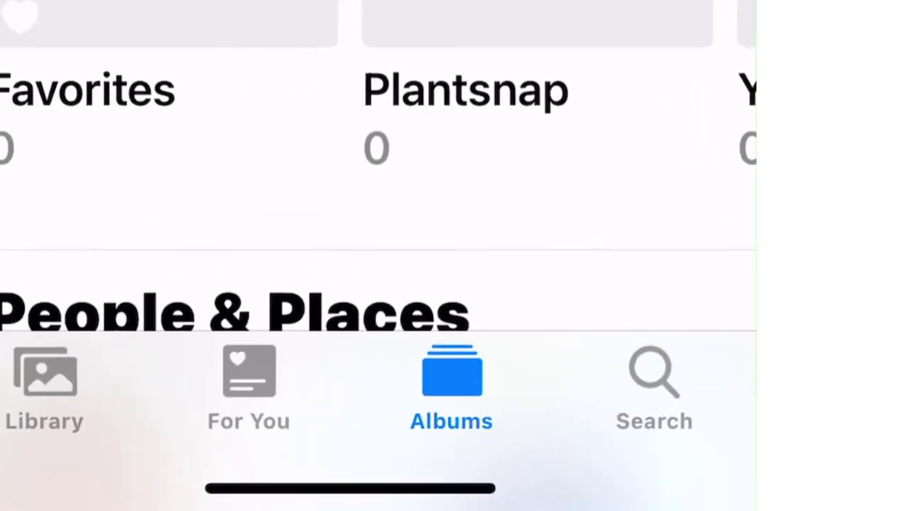
# Step: In the iPhone's Photos albums, examine the share options for the four selected photos in My PC Pics
pyautogui.scroll(-15, 464, 185)
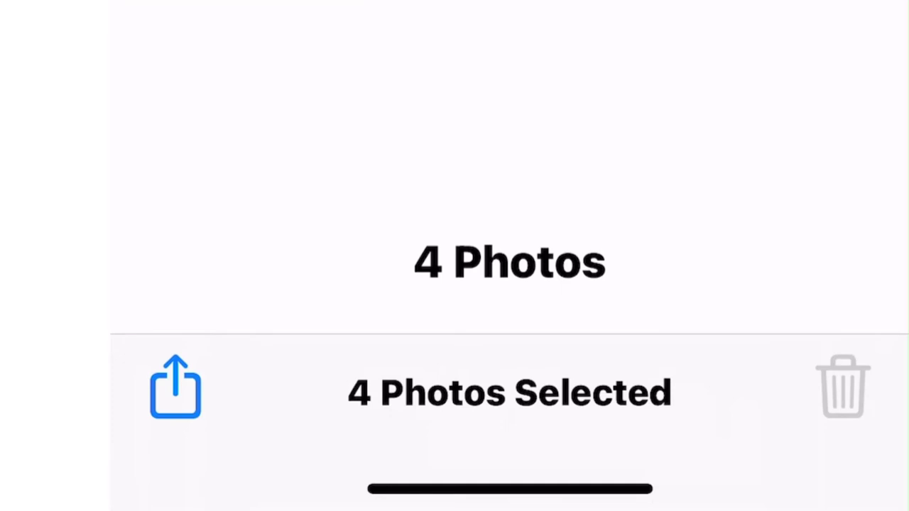
pyautogui.click(176, 388)
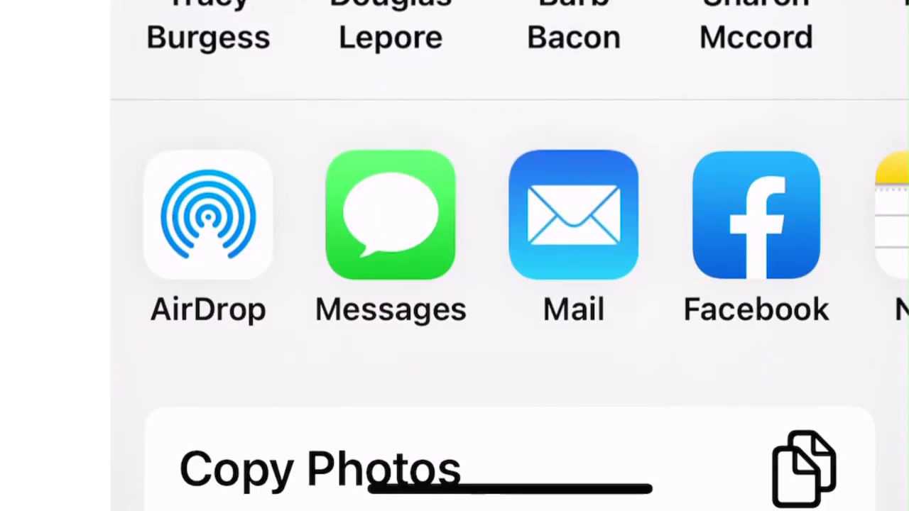
pyautogui.scroll(-5, 757, 214)
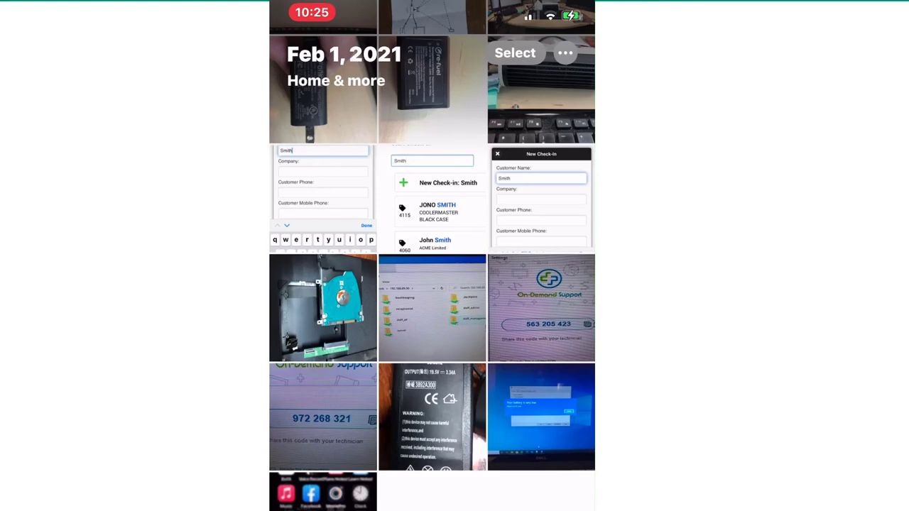
# Step: View the transferred pictures among the iPhone's most recent photos, moving back and forth between them
pyautogui.scroll(2, 432, 284)
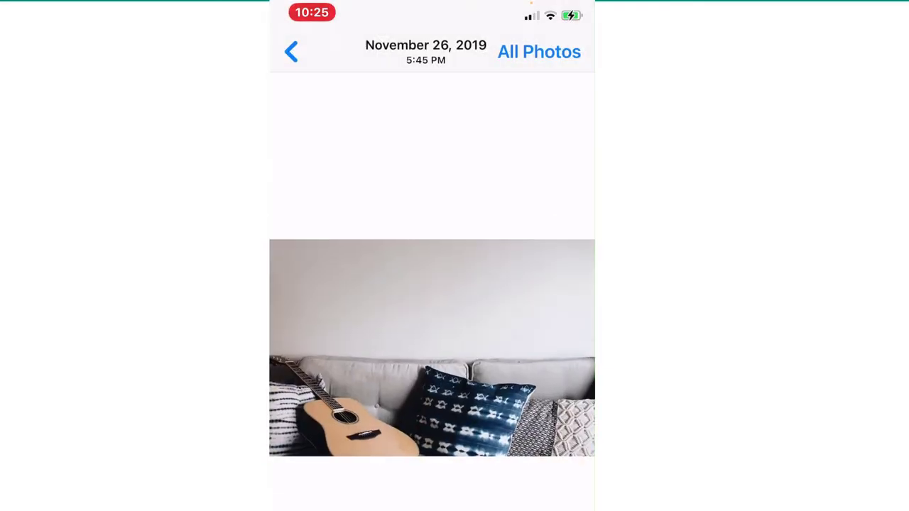
pyautogui.hscroll(-3, 432, 348)
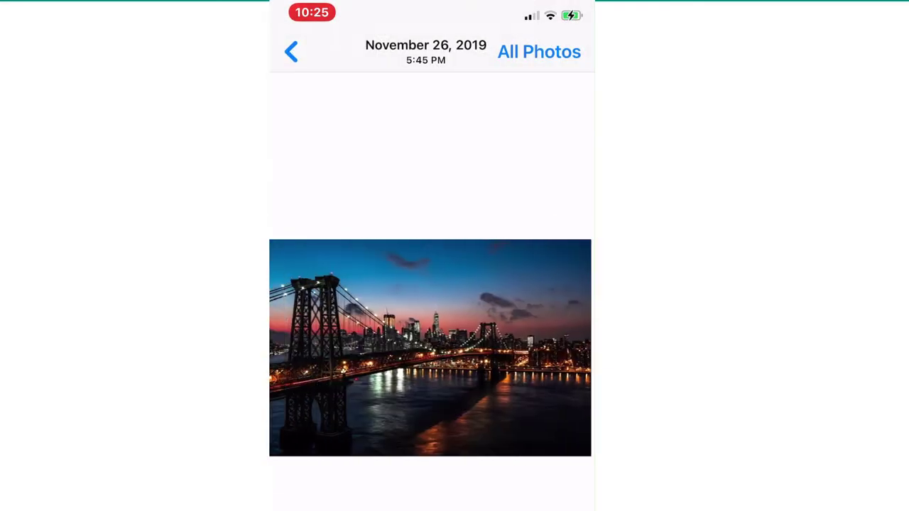
pyautogui.hscroll(1, 432, 348)
pyautogui.hscroll(-3, 432, 348)
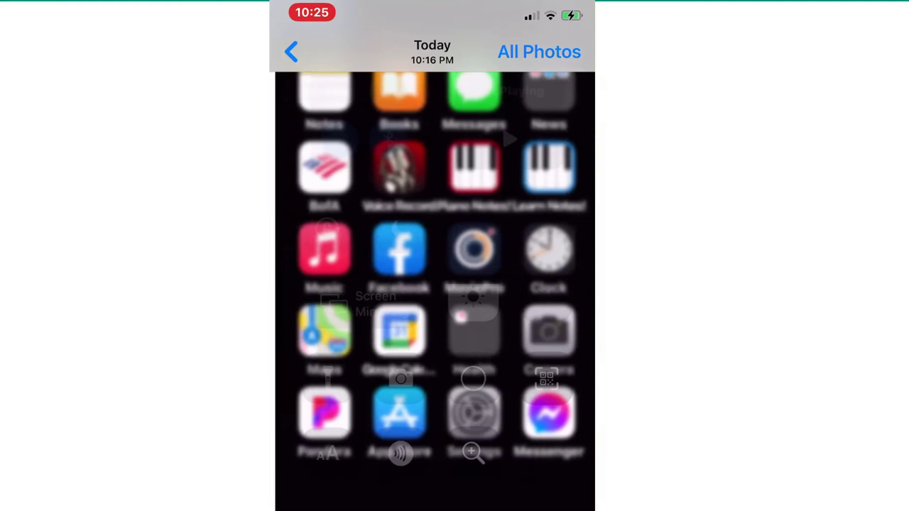
pyautogui.hscroll(3, 431, 348)
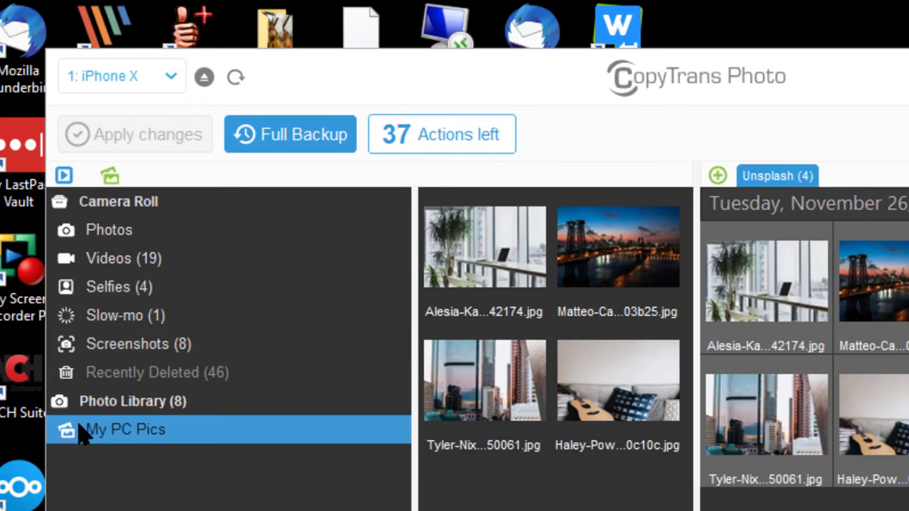
pyautogui.click(114, 433)
pyautogui.click(314, 432)
pyautogui.rightClick(221, 436)
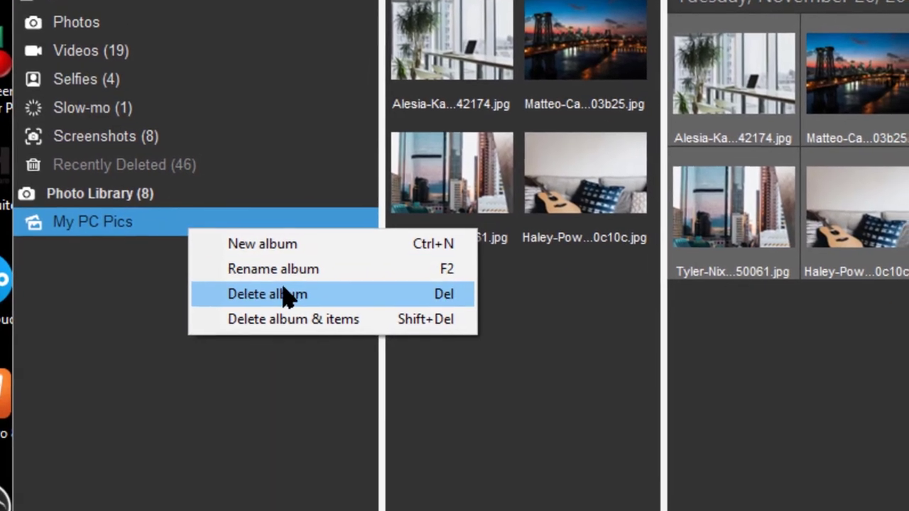
pyautogui.click(321, 503)
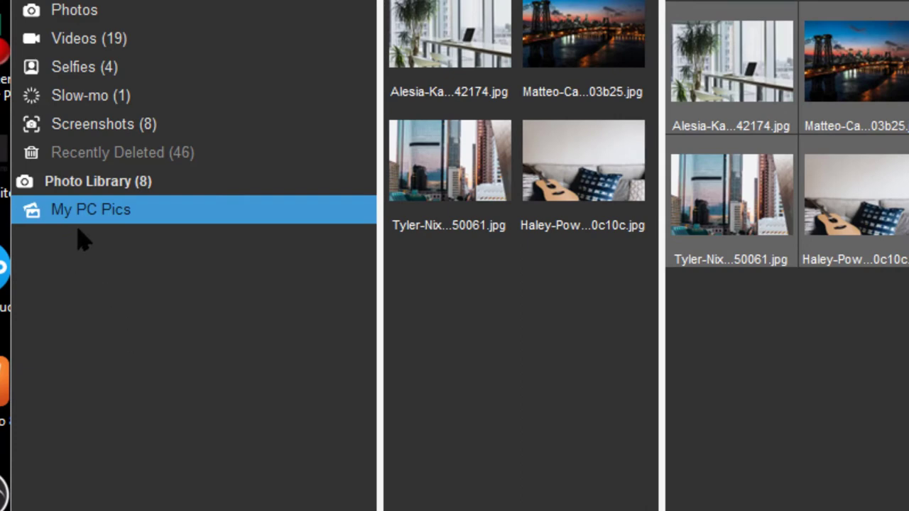
pyautogui.click(71, 186)
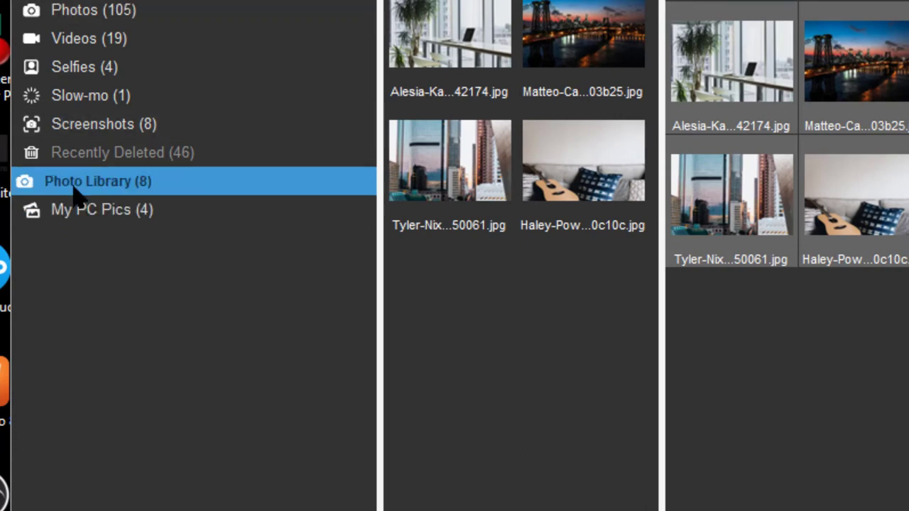
# Step: In CopyTrans Photo, delete the My PC Pics album without its items and apply the changes
pyautogui.rightClick(70, 208)
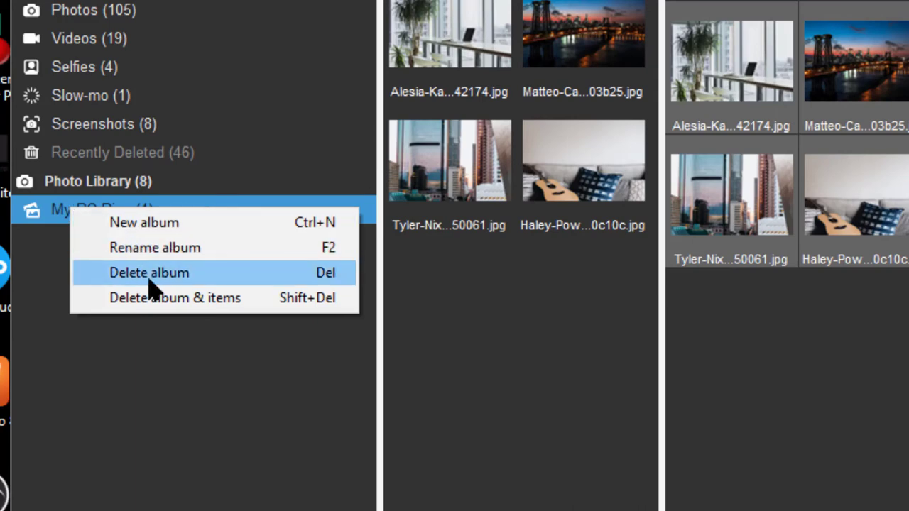
pyautogui.click(157, 273)
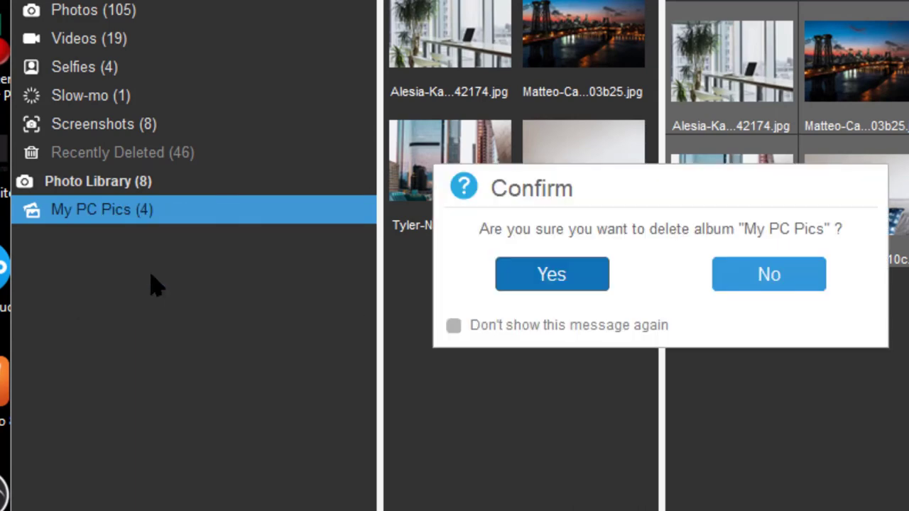
pyautogui.click(562, 282)
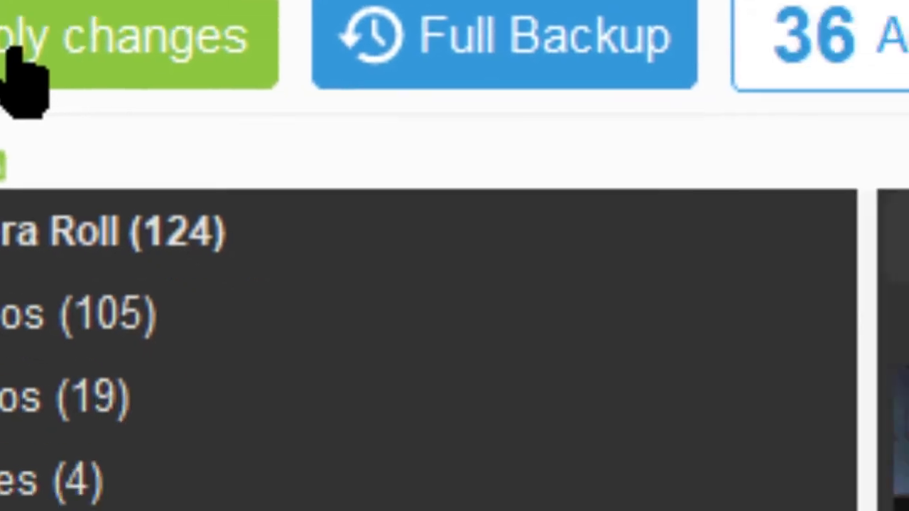
pyautogui.click(189, 199)
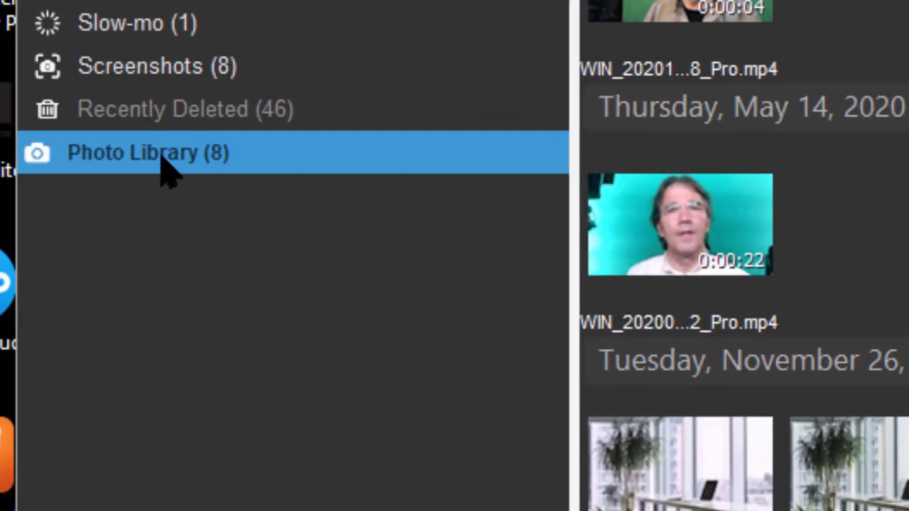
# Step: Check the contents of the Photo Library for the pictures from the deleted album
pyautogui.click(170, 127)
pyautogui.click(174, 152)
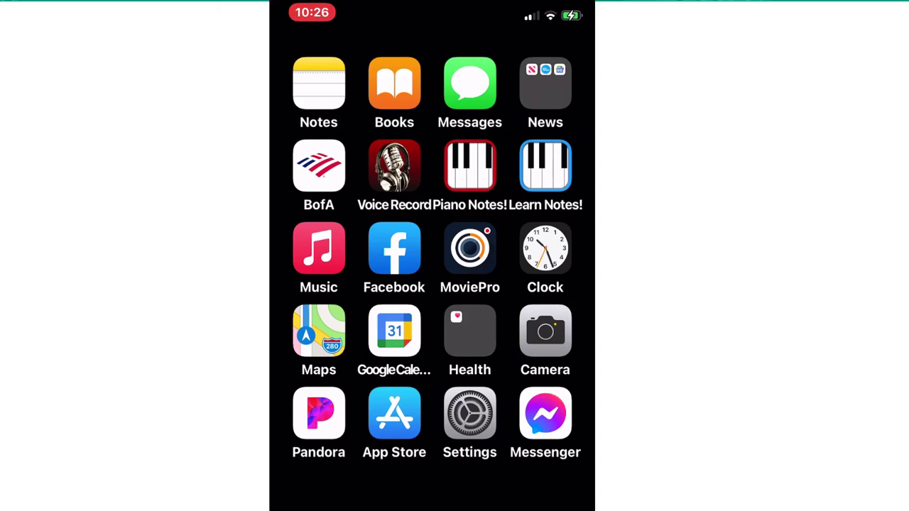
# Step: Switch to the iPhone, view the latest picture from the Camera app and request all photos
pyautogui.click(545, 331)
pyautogui.click(304, 490)
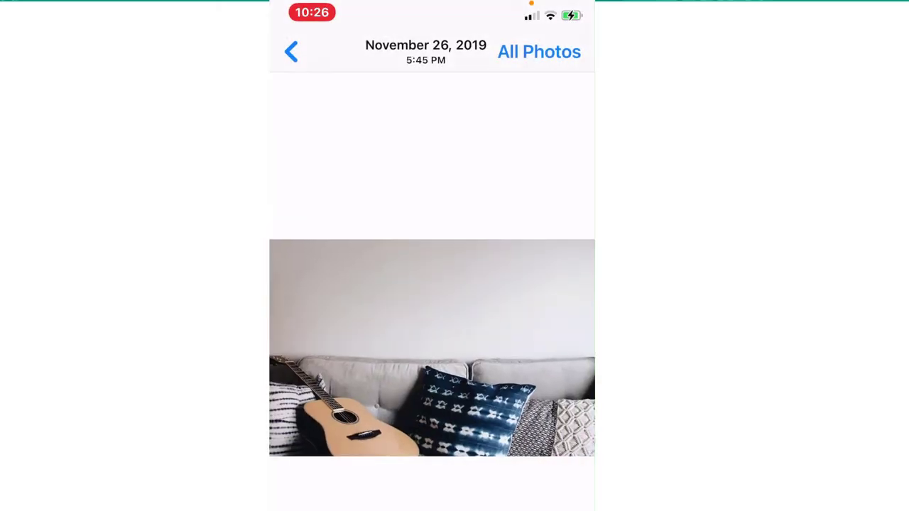
pyautogui.click(539, 52)
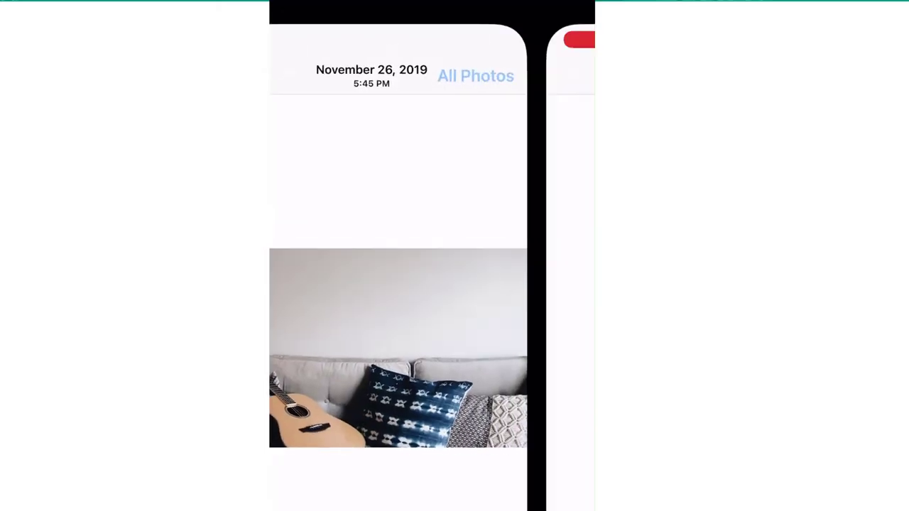
# Step: Look through the Albums list in the iPhone's Photos app for the deleted My PC Pics album, and leave the app
pyautogui.click(473, 501)
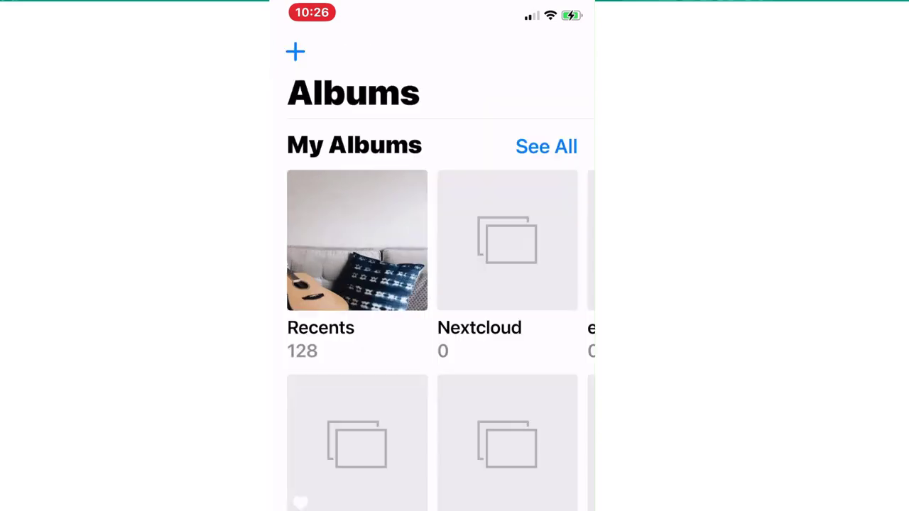
pyautogui.scroll(-10, 432, 284)
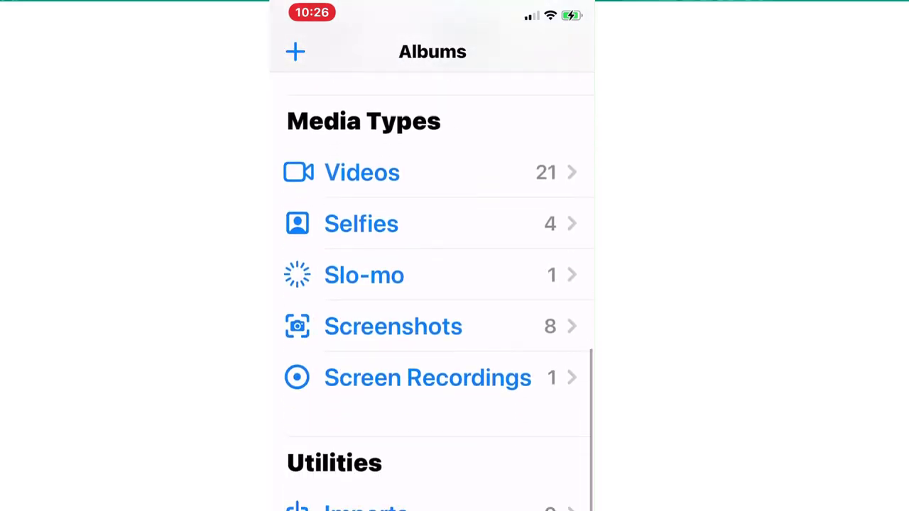
pyautogui.scroll(10, 432, 284)
pyautogui.scroll(5, 432, 284)
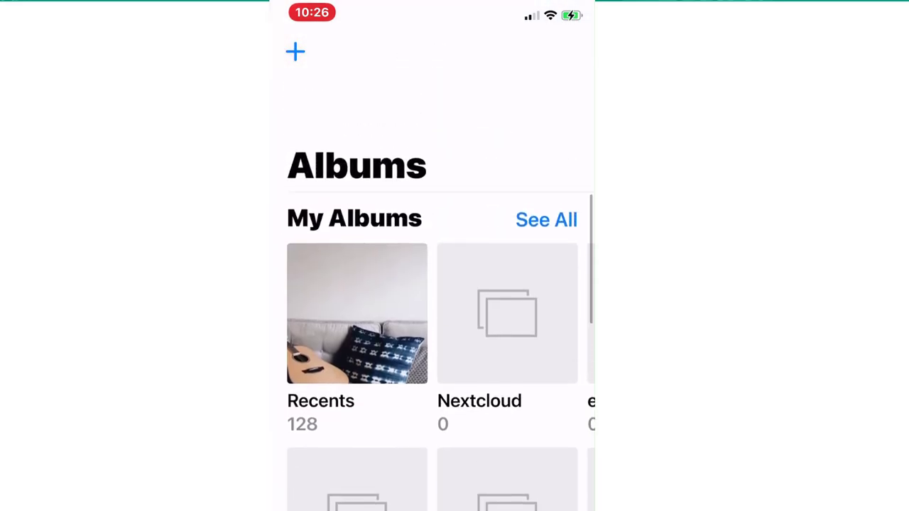
pyautogui.scroll(-1, 432, 284)
pyautogui.scroll(-1, 432, 285)
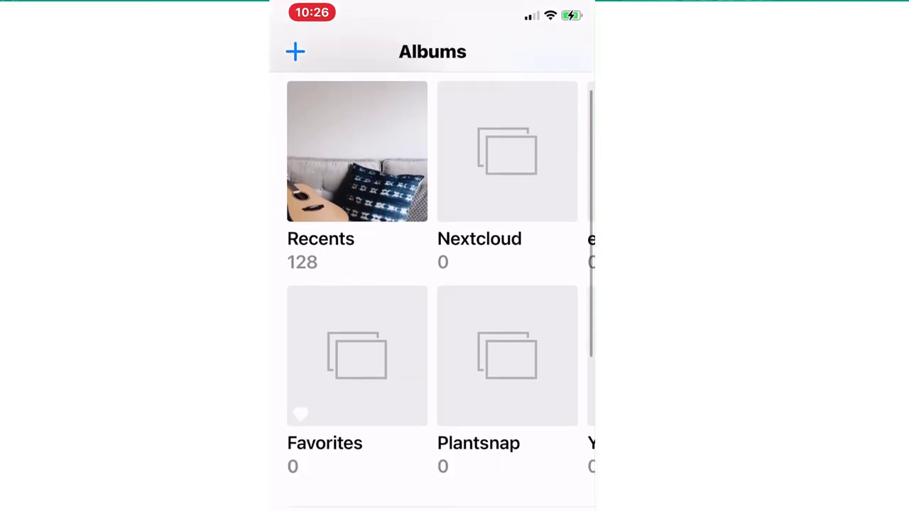
pyautogui.hscroll(4, 432, 284)
pyautogui.moveTo(432, 507); pyautogui.dragTo(454, 320)
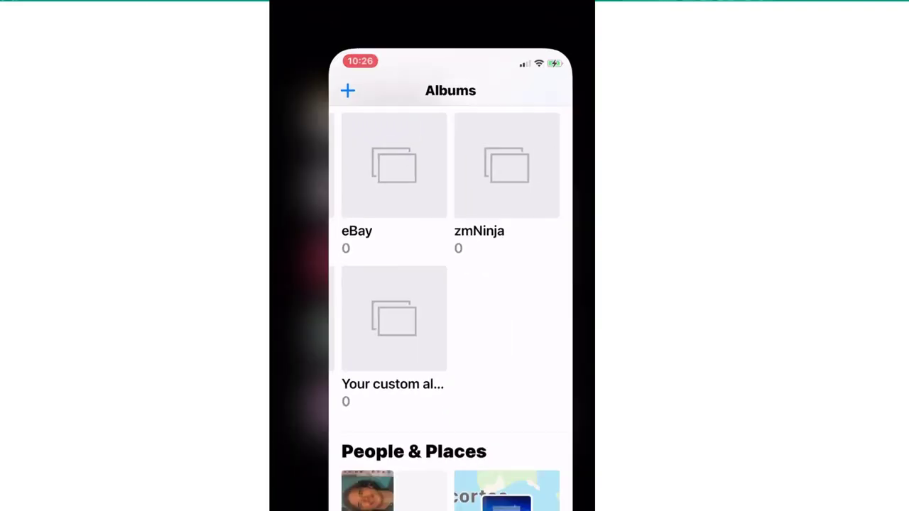
pyautogui.moveTo(498, 355); pyautogui.dragTo(526, 85)
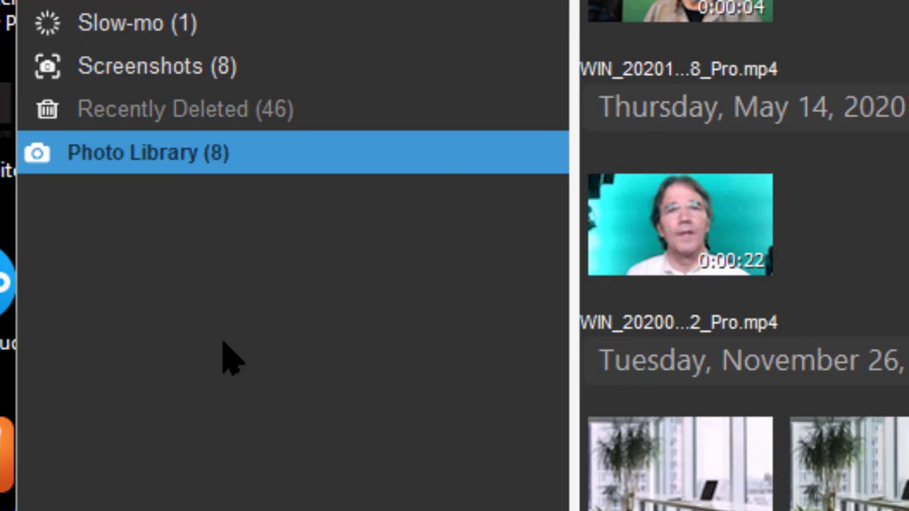